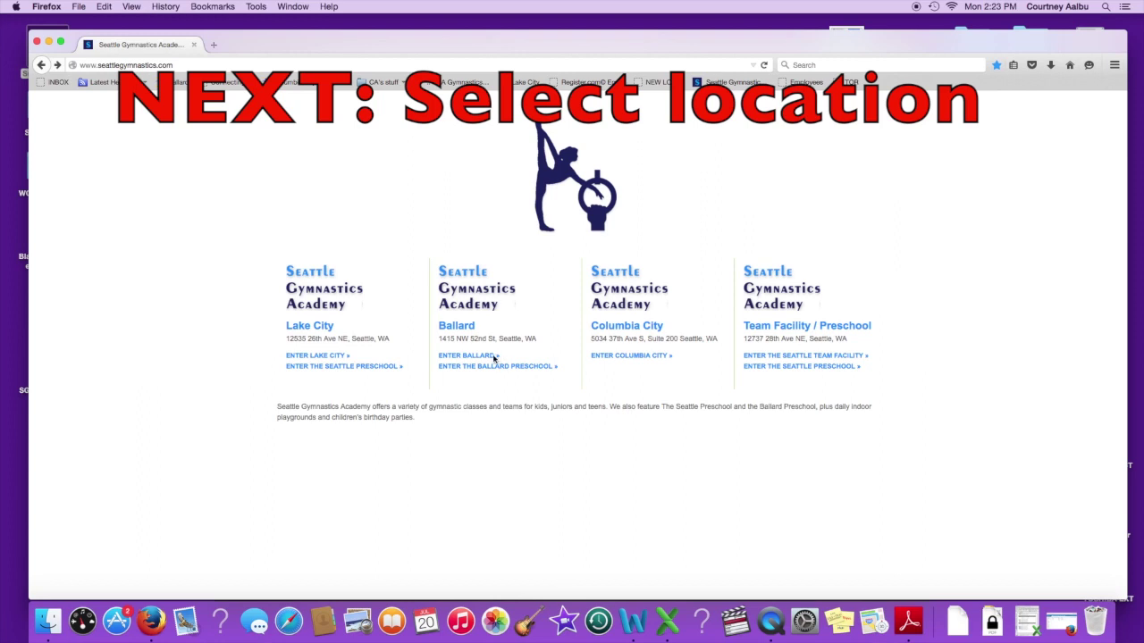
Step: Enter the Ballard location's site from the Seattle Gymnastics Academy home page
click(455, 330)
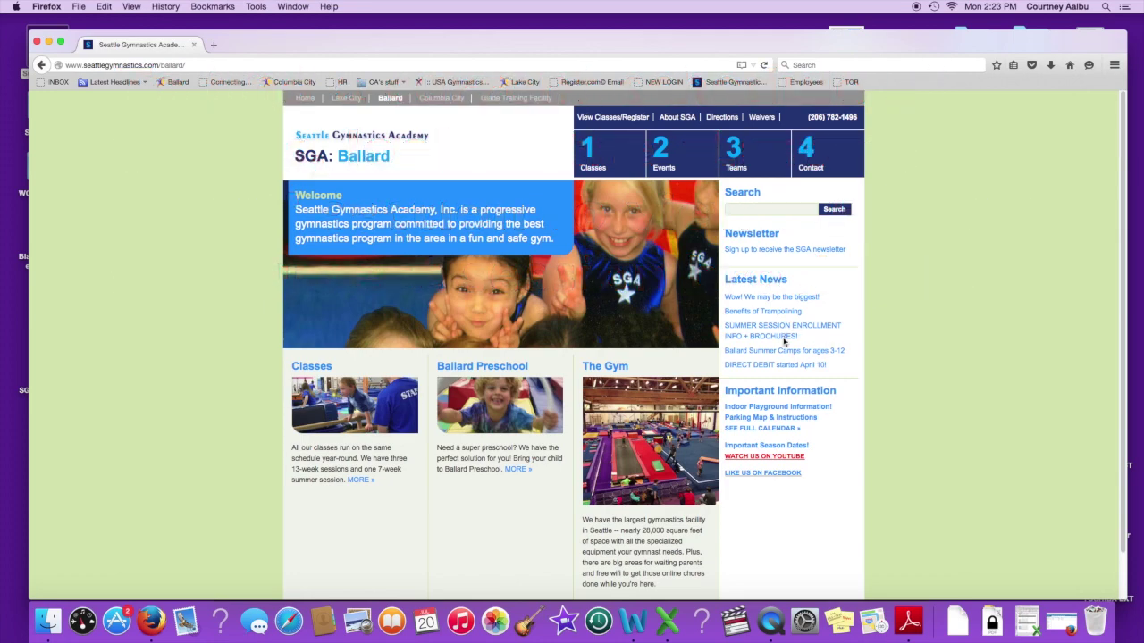
Step: Open the Summer Session Enrollment Info + Brochures article, view its brochure attachments, then return
click(773, 342)
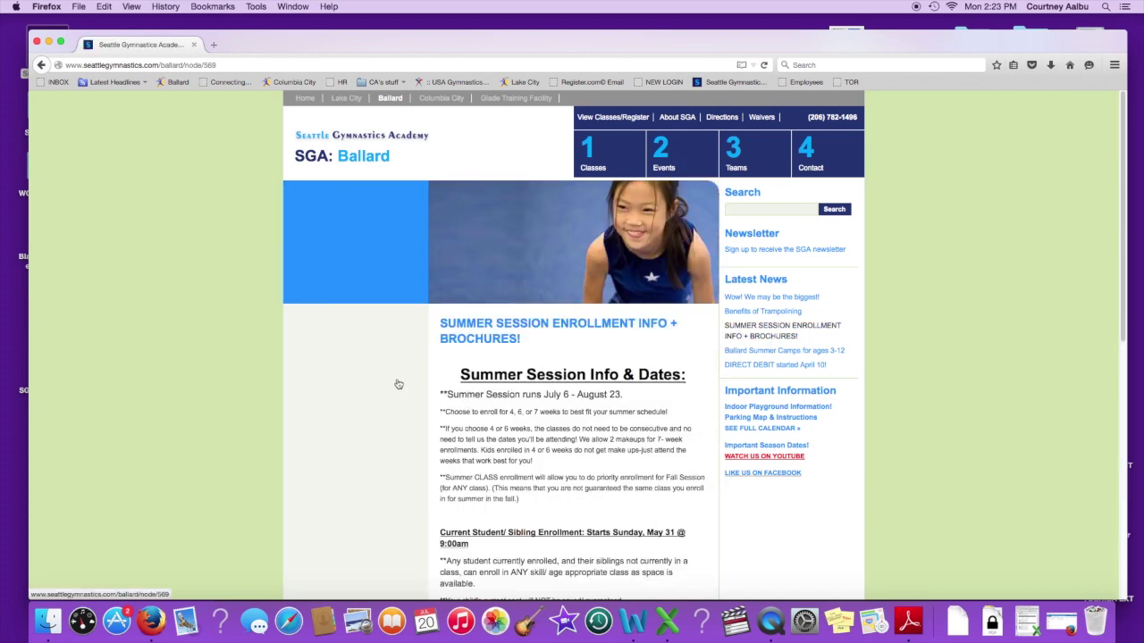
scroll(399, 384, down, 1)
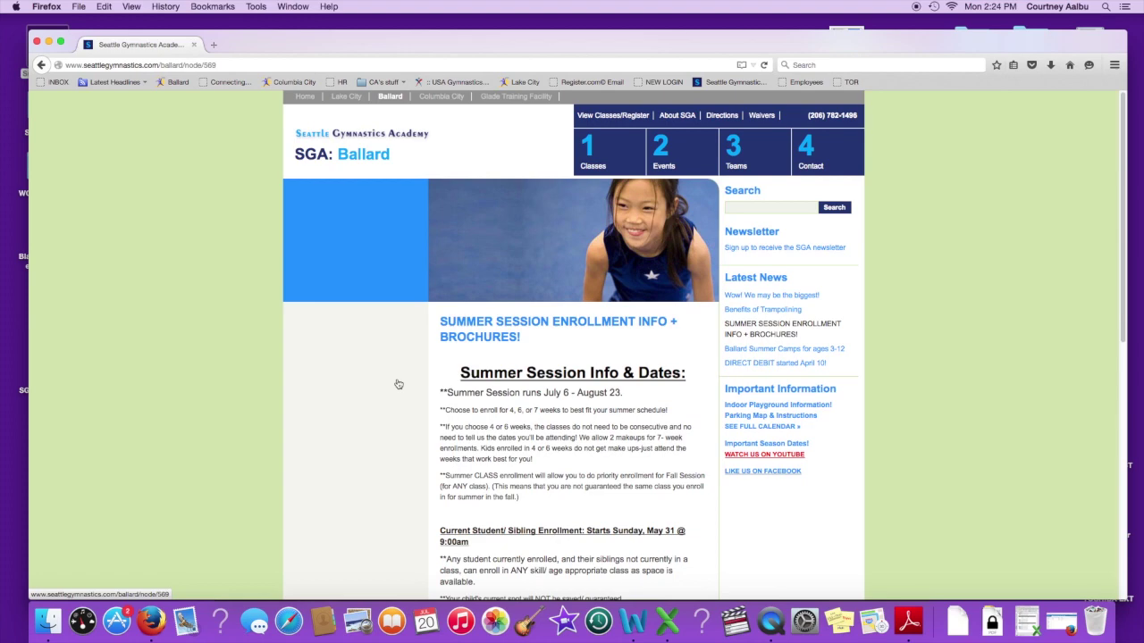
scroll(398, 384, down, 1)
scroll(402, 384, down, 5)
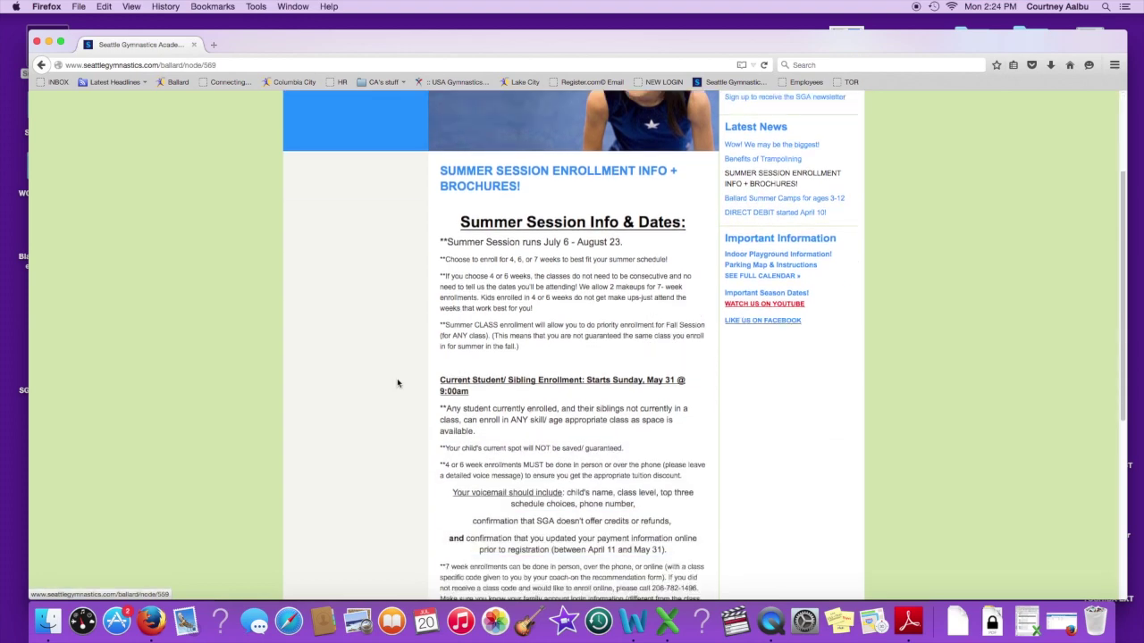
scroll(411, 384, down, 2)
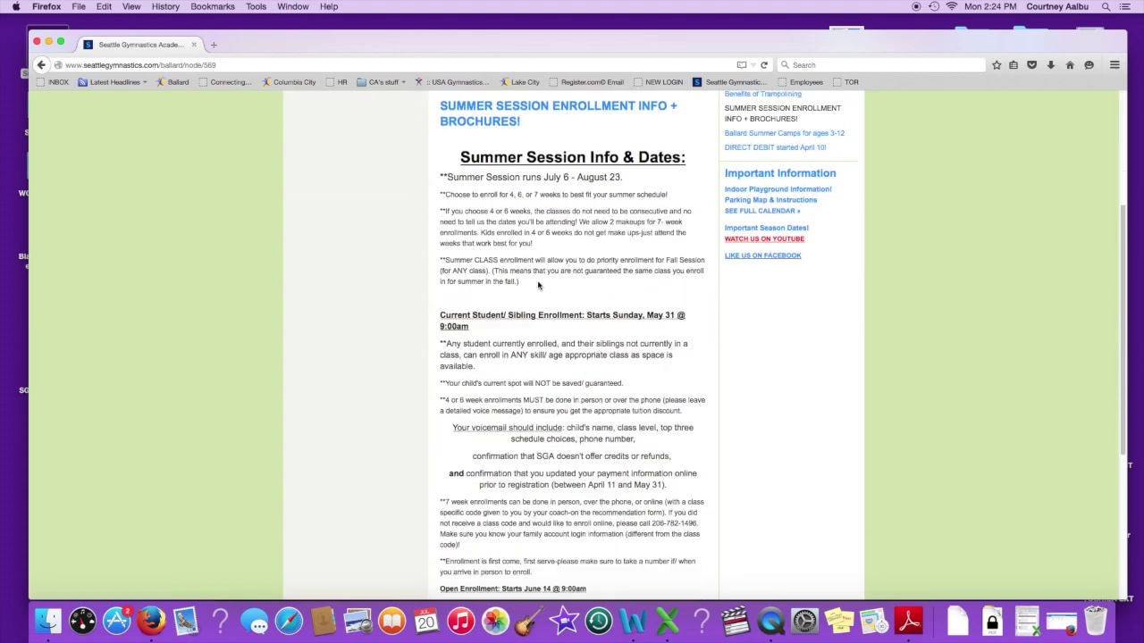
scroll(353, 446, down, 3)
scroll(353, 445, down, 2)
scroll(353, 446, down, 2)
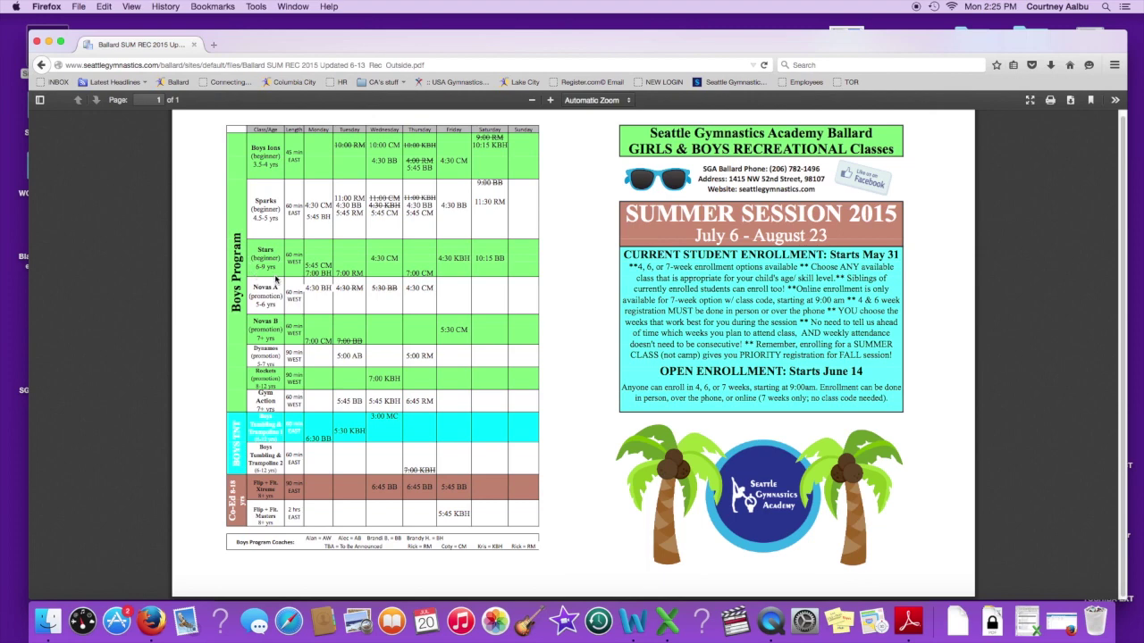
click(41, 65)
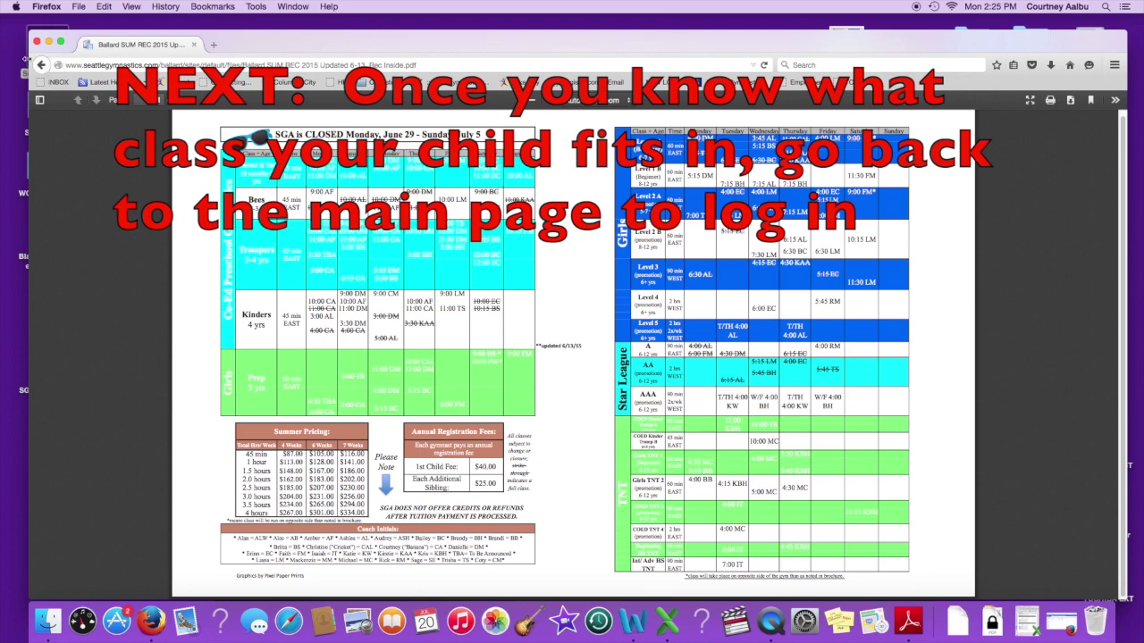
Step: Go from the summer session page through View Classes/Register to the REGISTER NOW login page
click(40, 64)
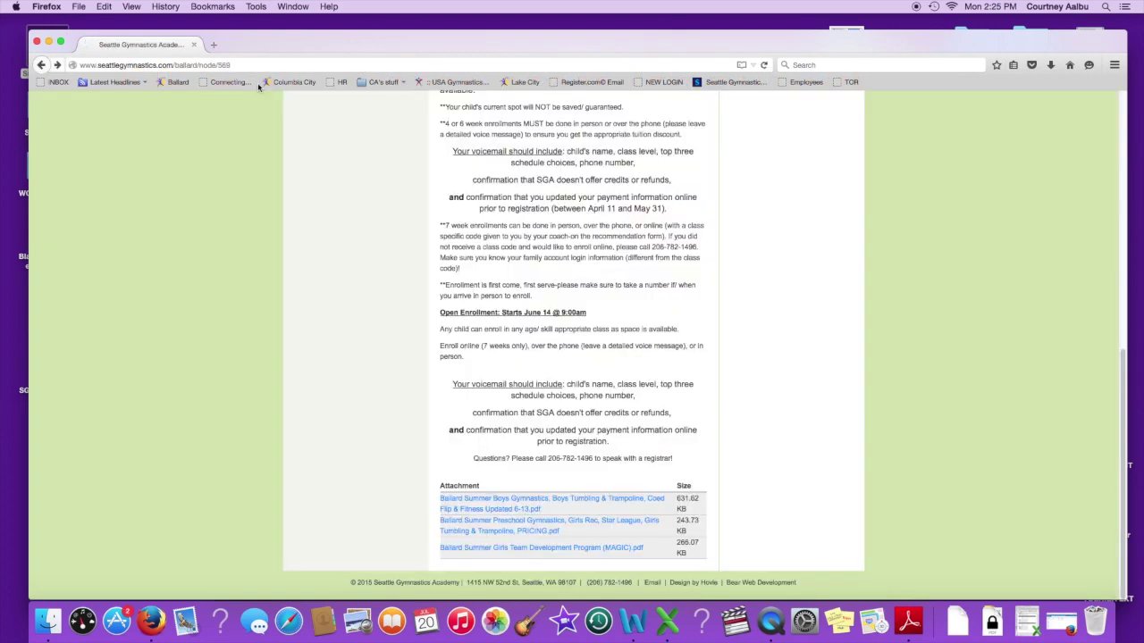
scroll(363, 186, up, 15)
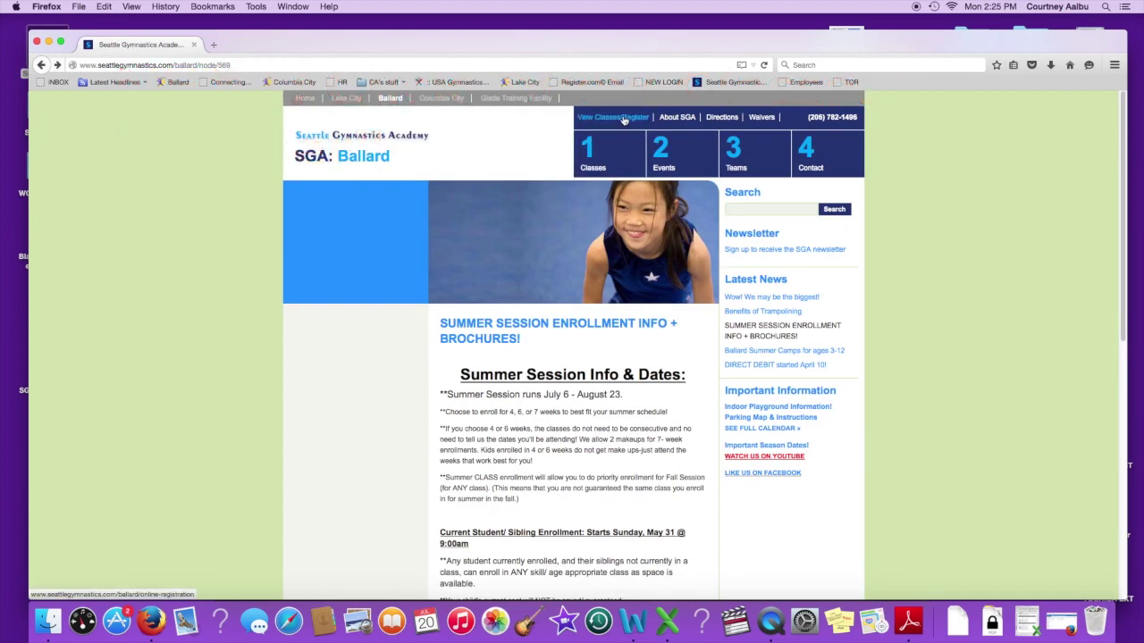
click(624, 118)
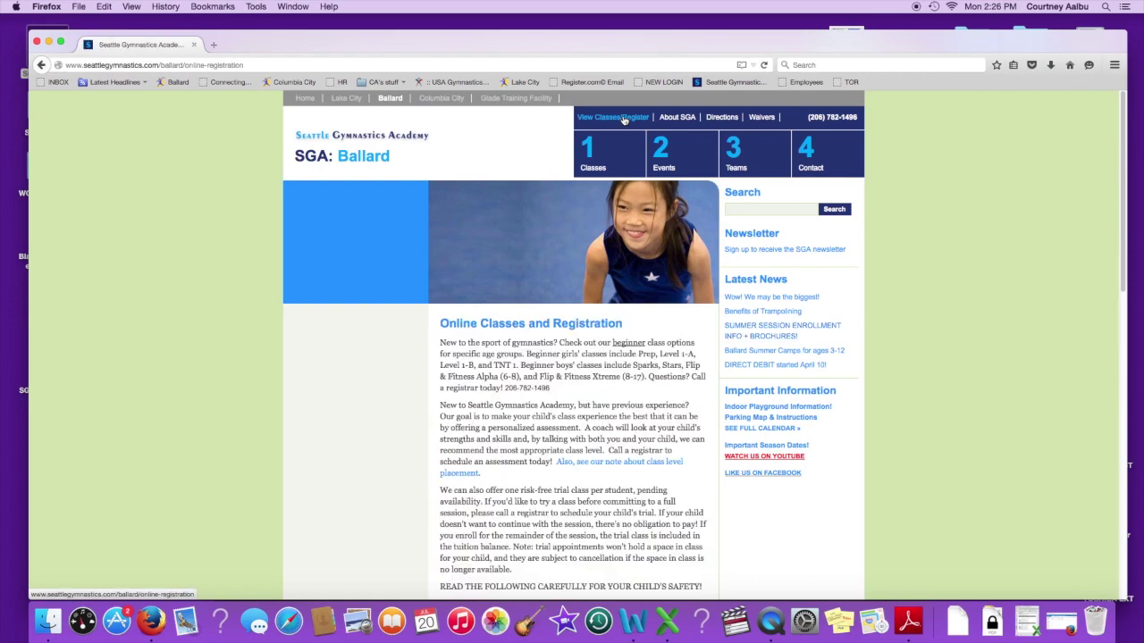
scroll(607, 437, down, 3)
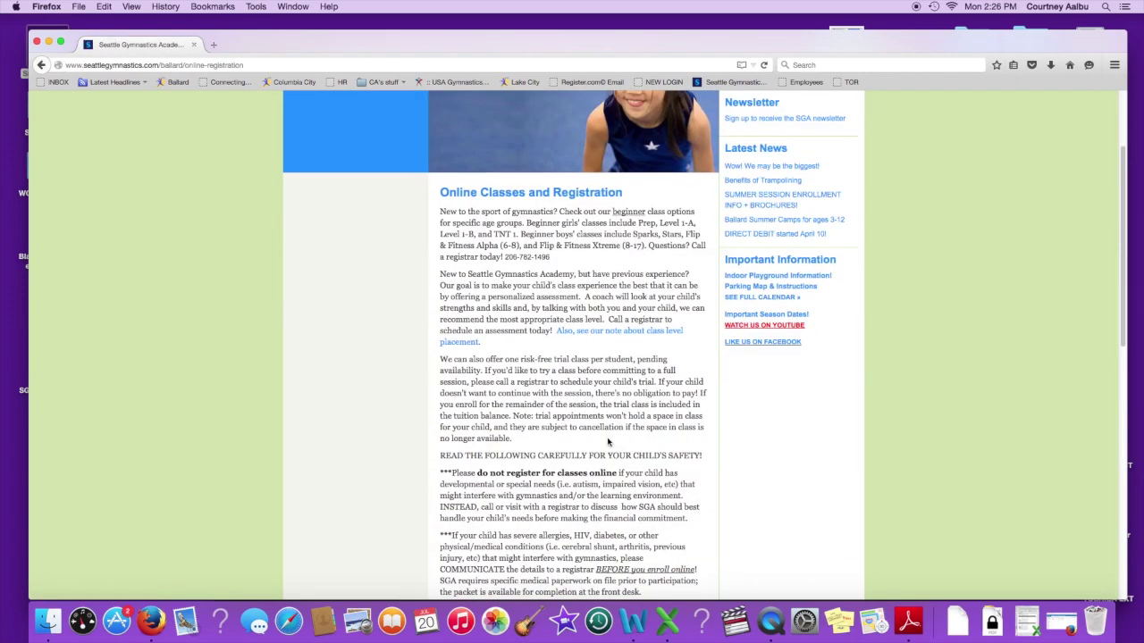
scroll(607, 437, down, 3)
scroll(606, 437, down, 5)
scroll(568, 558, down, 2)
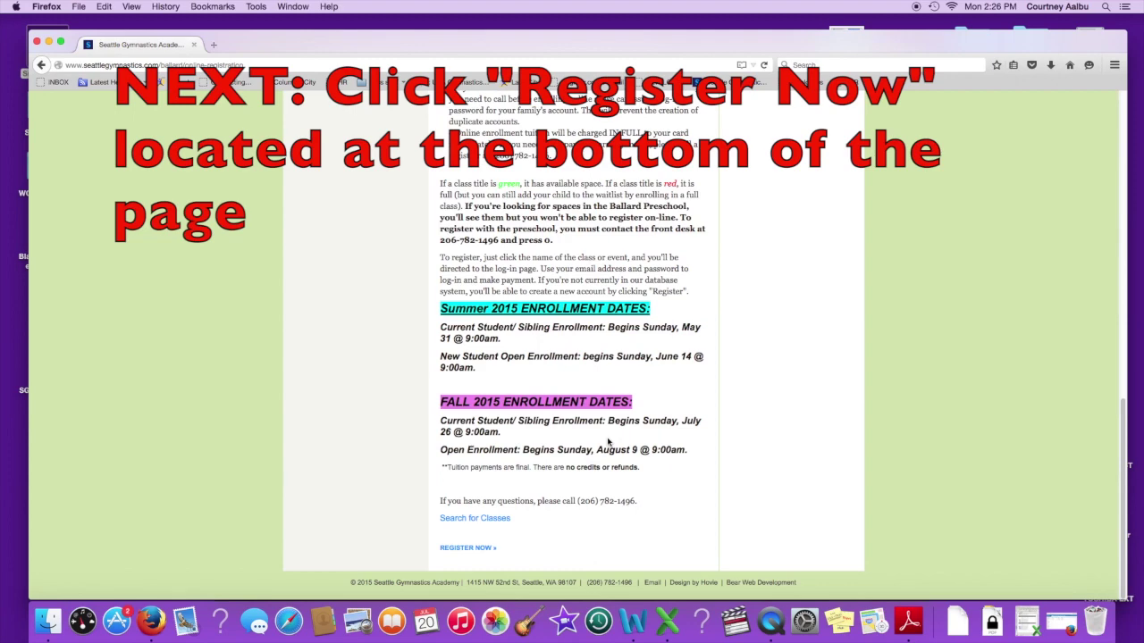
click(486, 550)
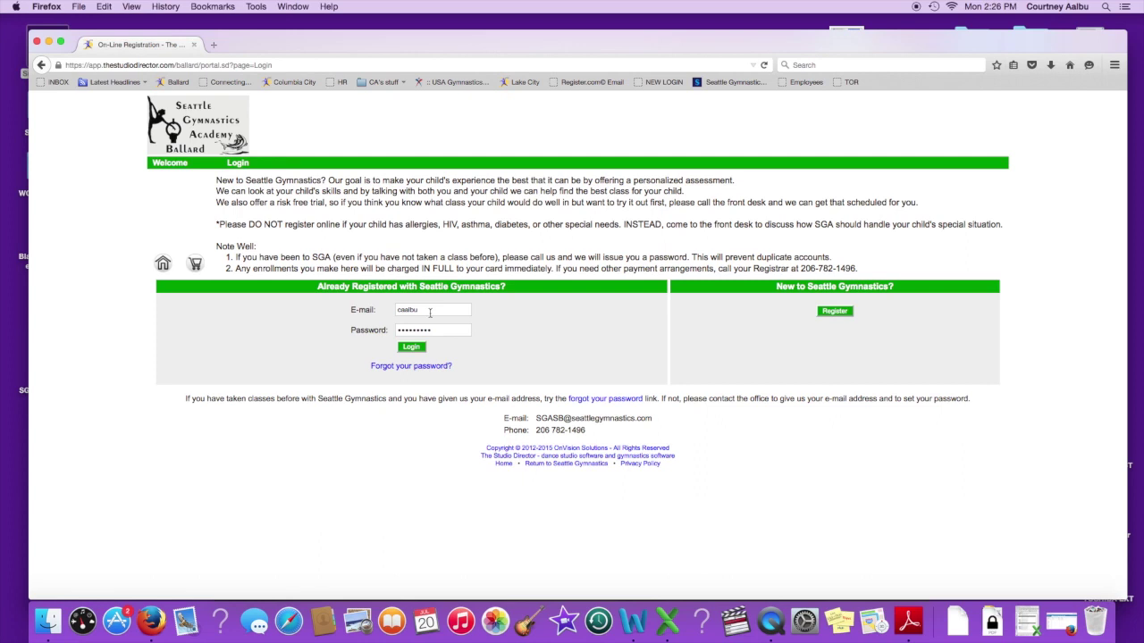
drag(429, 312, 360, 309)
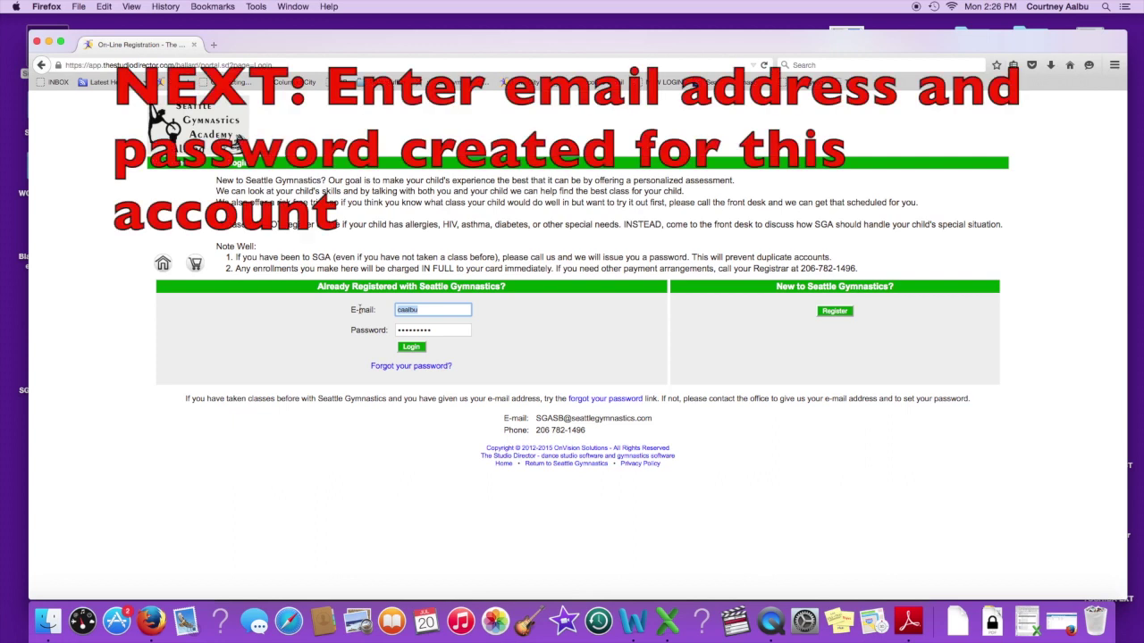
key(Tab)
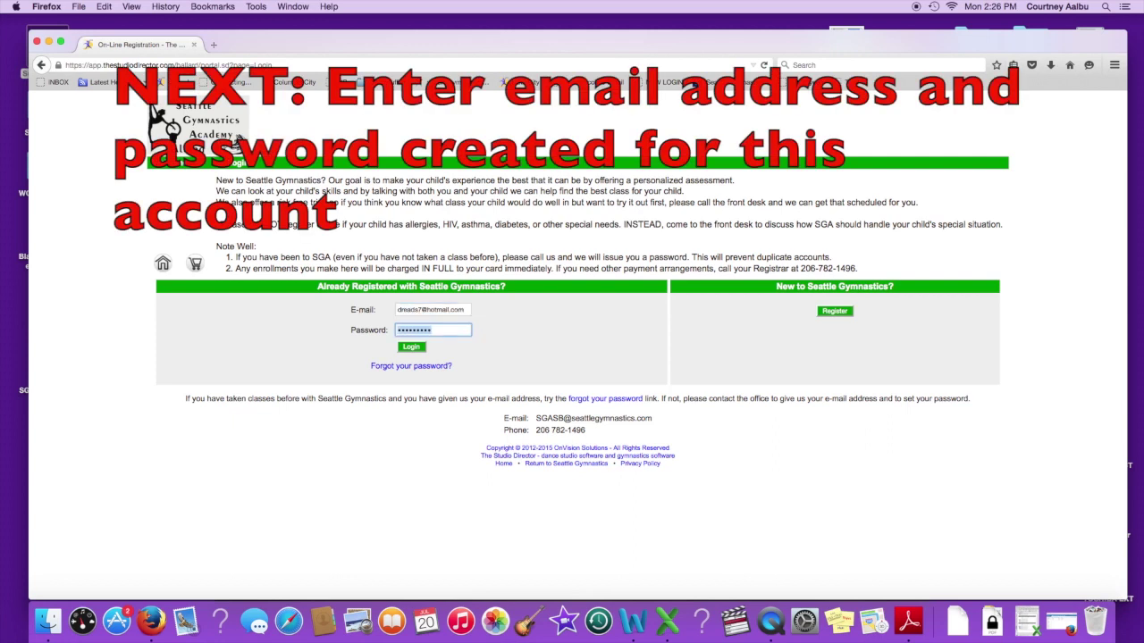
text(********)
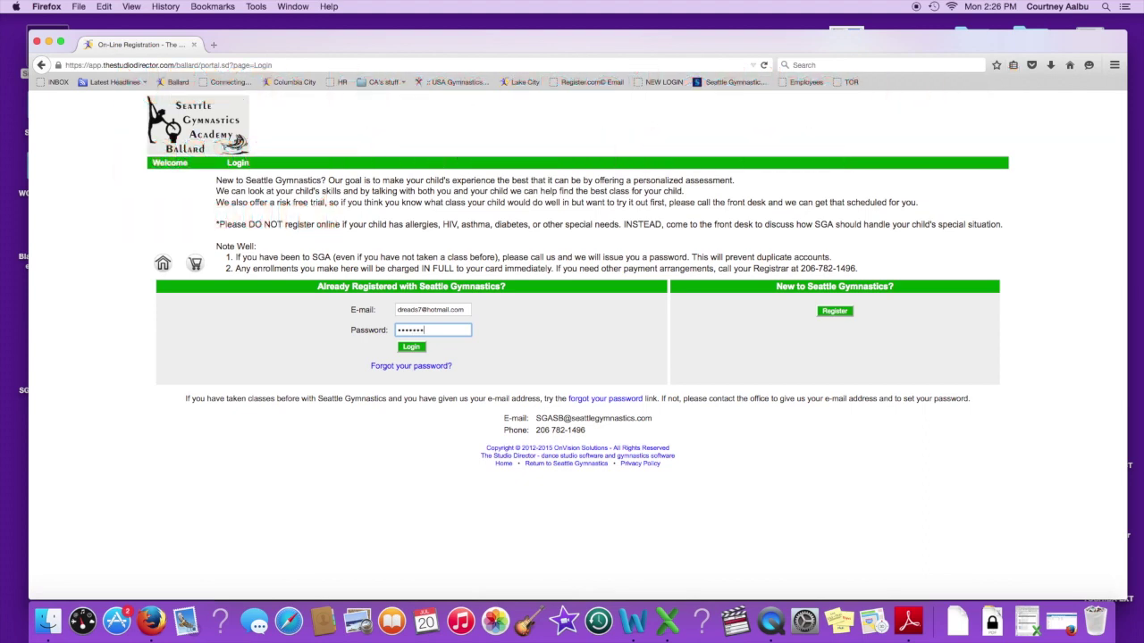
text(*)
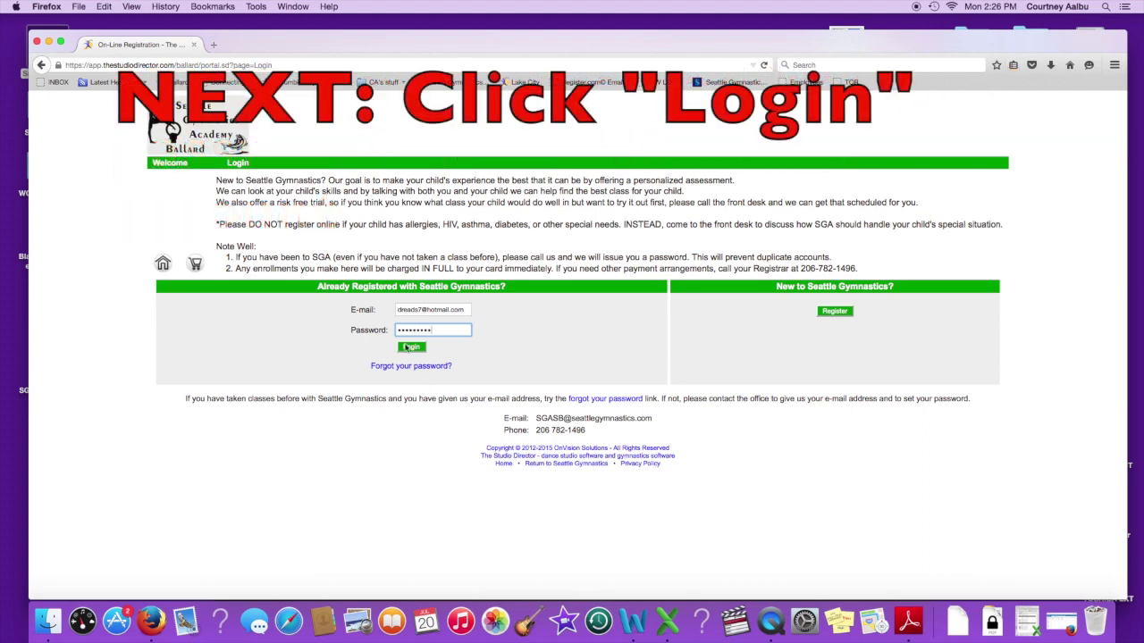
click(409, 347)
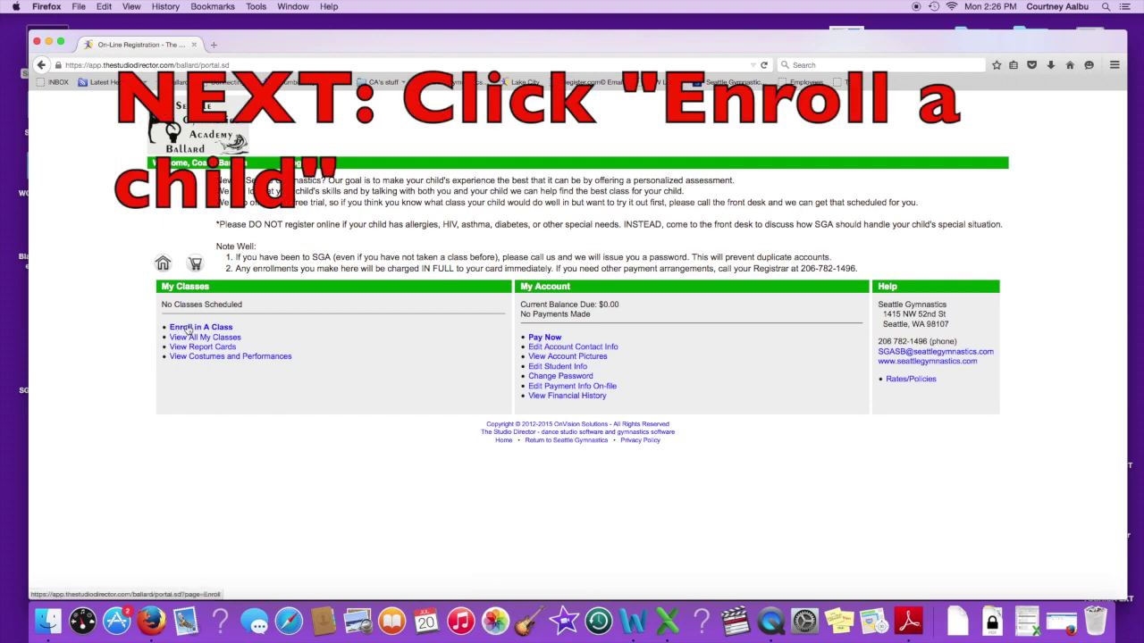
Step: Start a class enrollment and pick the first student on the account, Charlie
click(191, 330)
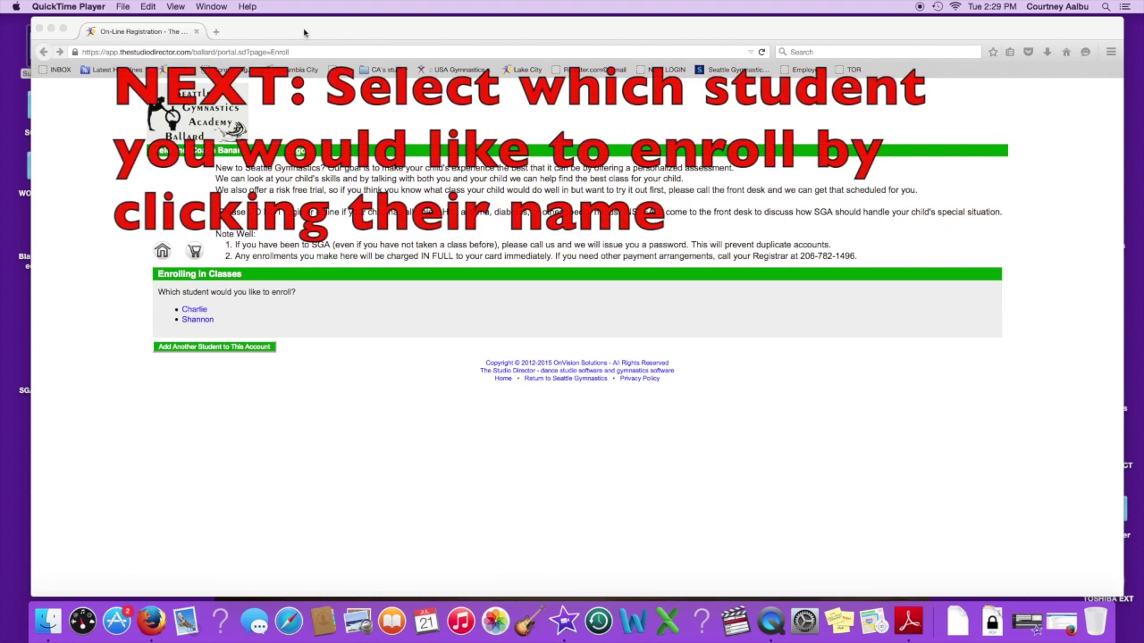
click(193, 309)
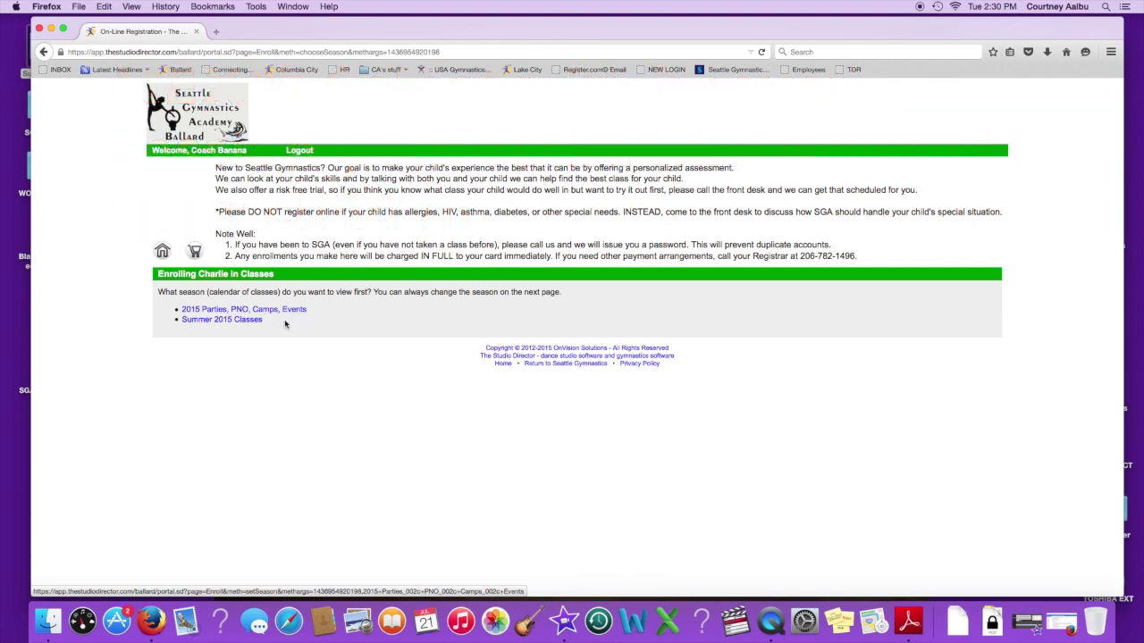
Step: Filter Summer 2015 Classes to all classes even if full, sorted by Class Name
click(197, 322)
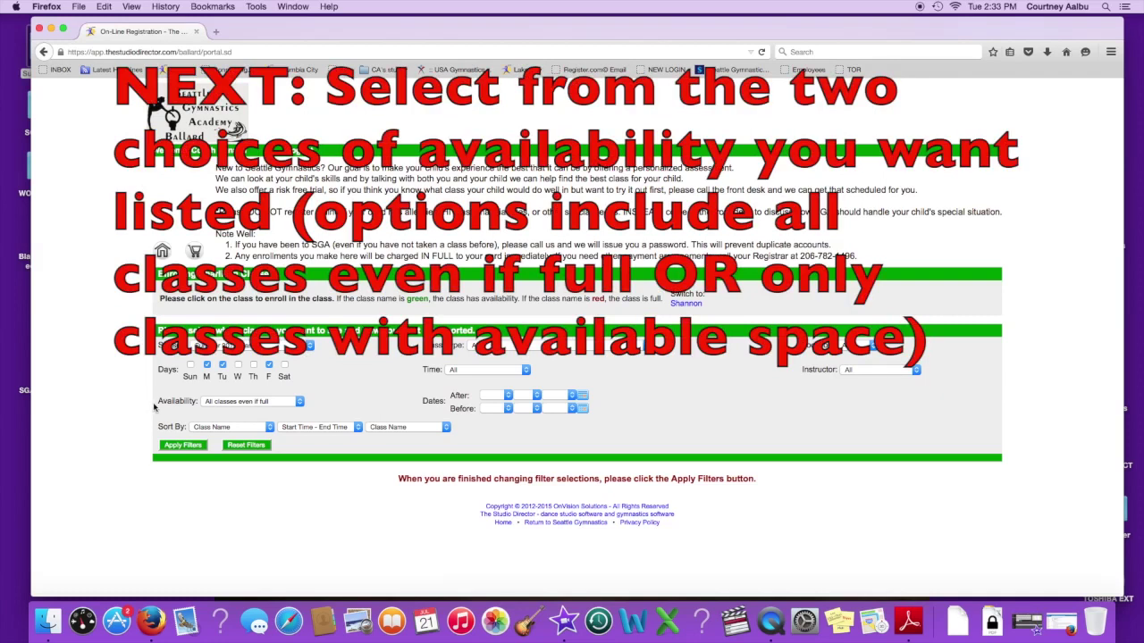
click(224, 403)
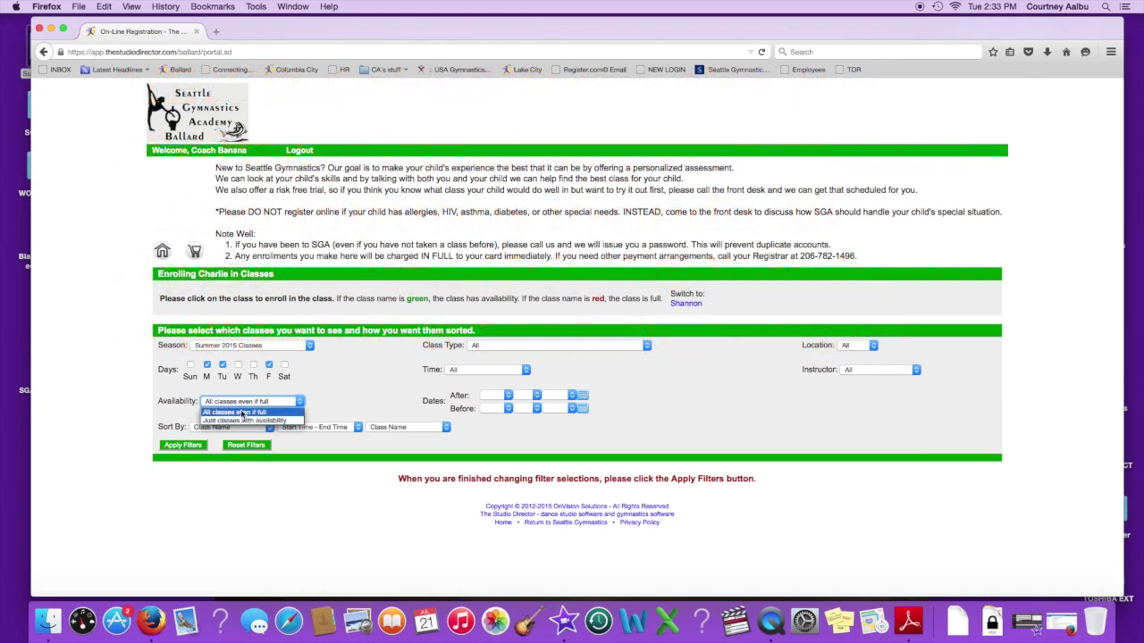
click(241, 414)
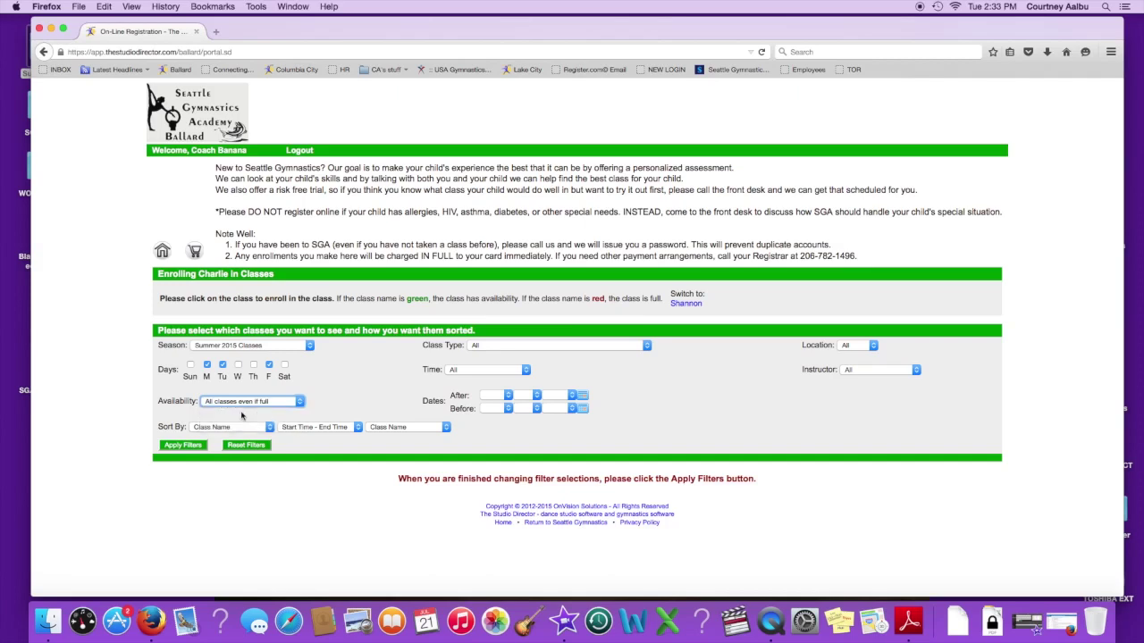
click(212, 428)
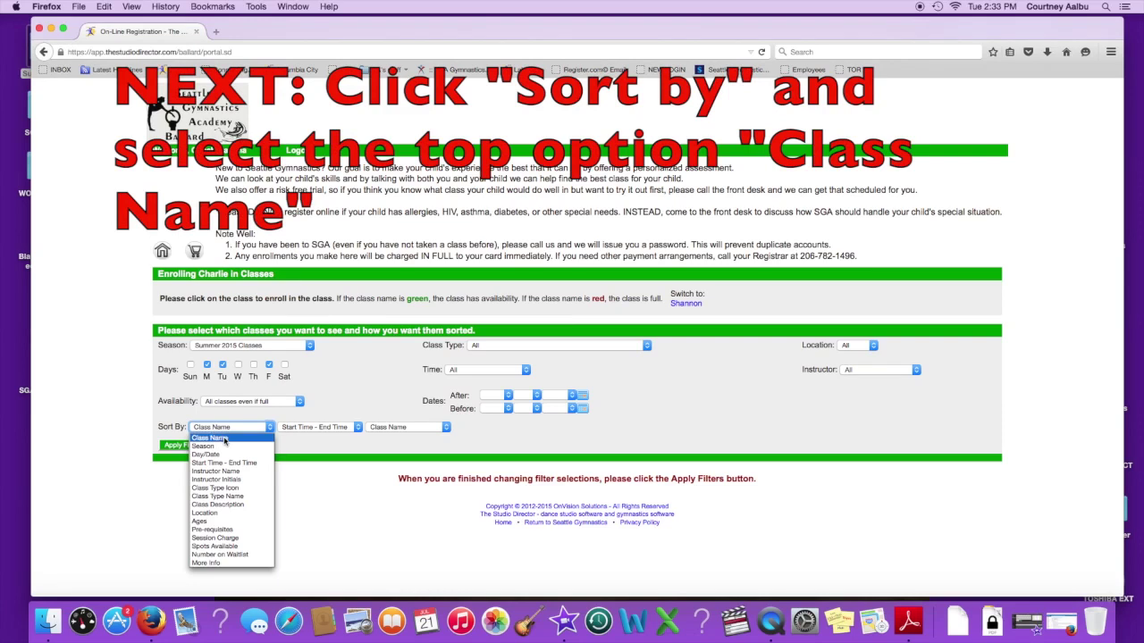
click(225, 439)
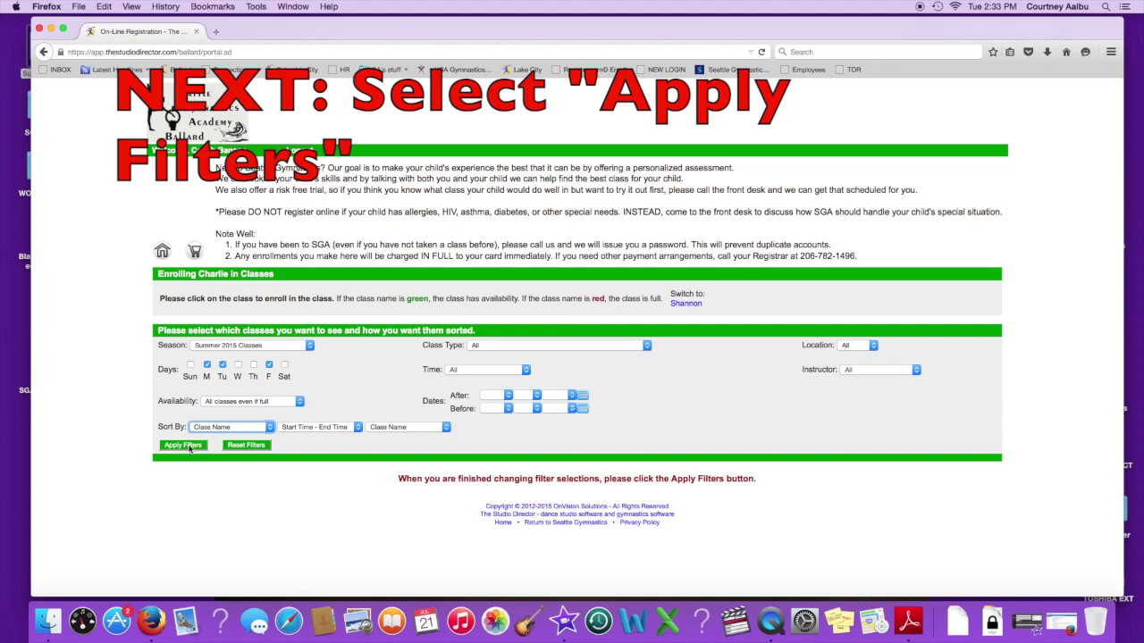
click(188, 447)
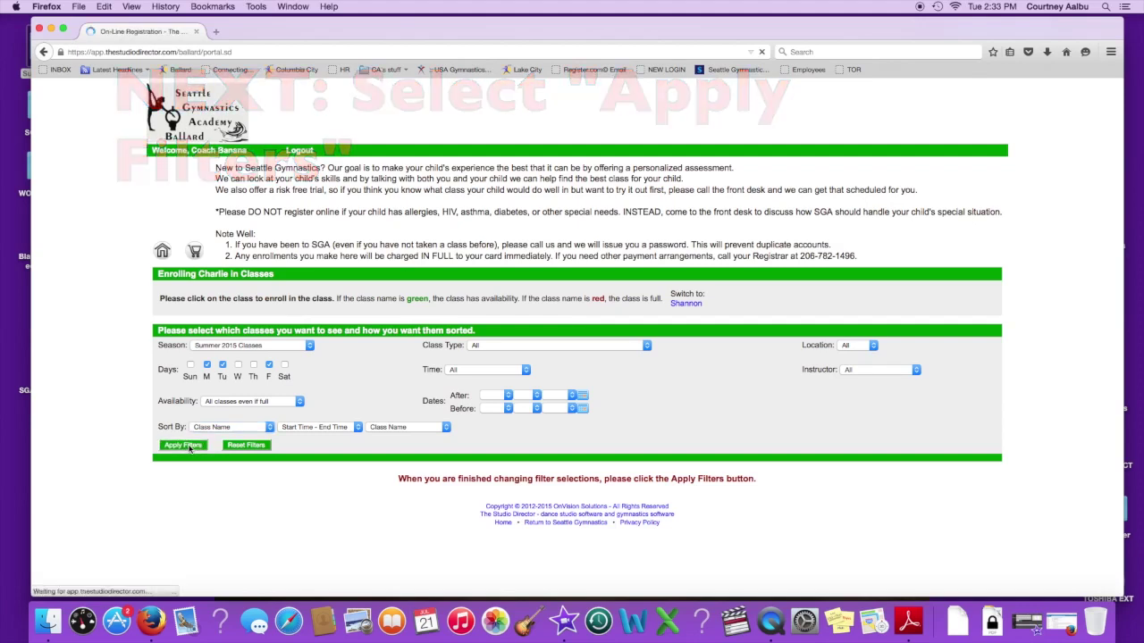
Step: Find and select the Friday BOYS STARS 4:30 class with Kris in the list
scroll(235, 490, down, 3)
scroll(234, 490, down, 1)
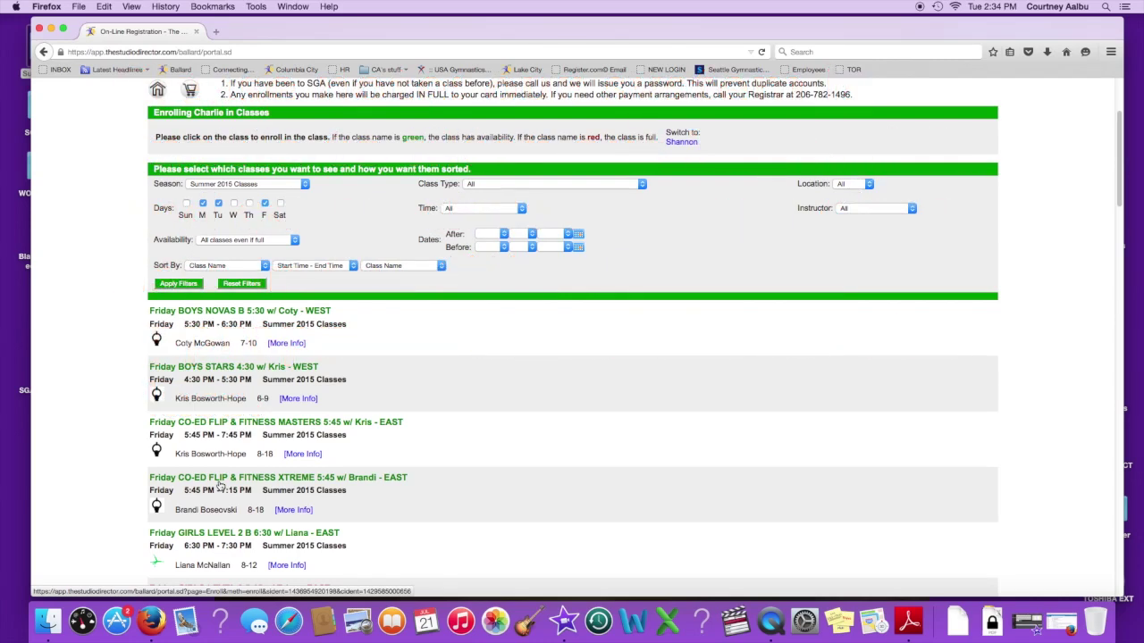
scroll(219, 485, down, 2)
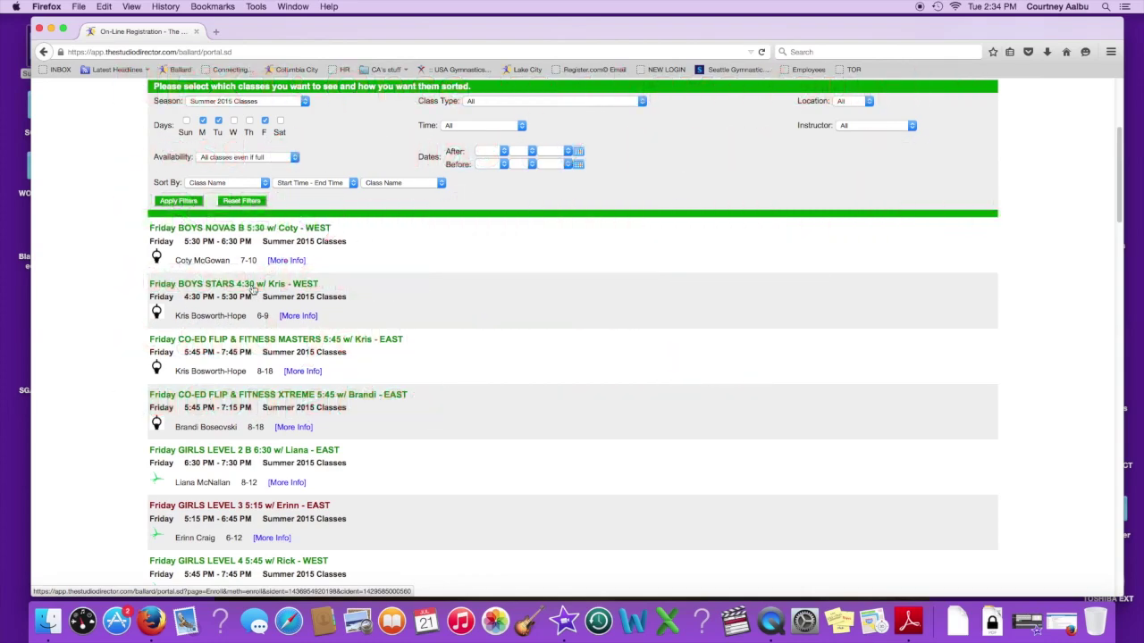
click(254, 288)
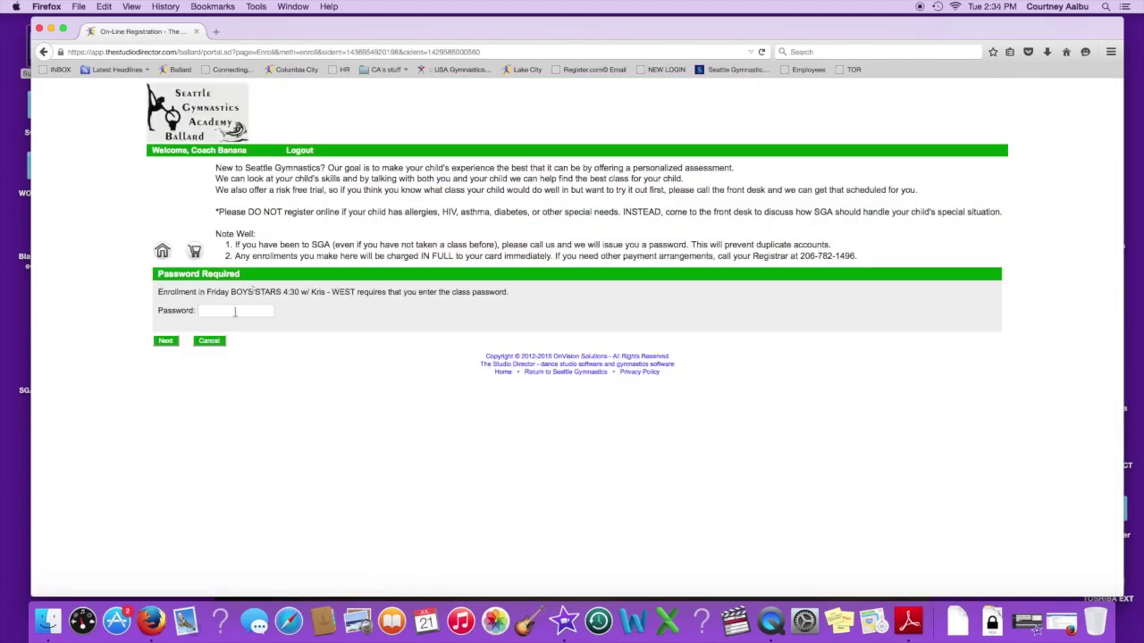
click(235, 310)
text(SUMMER)
click(165, 342)
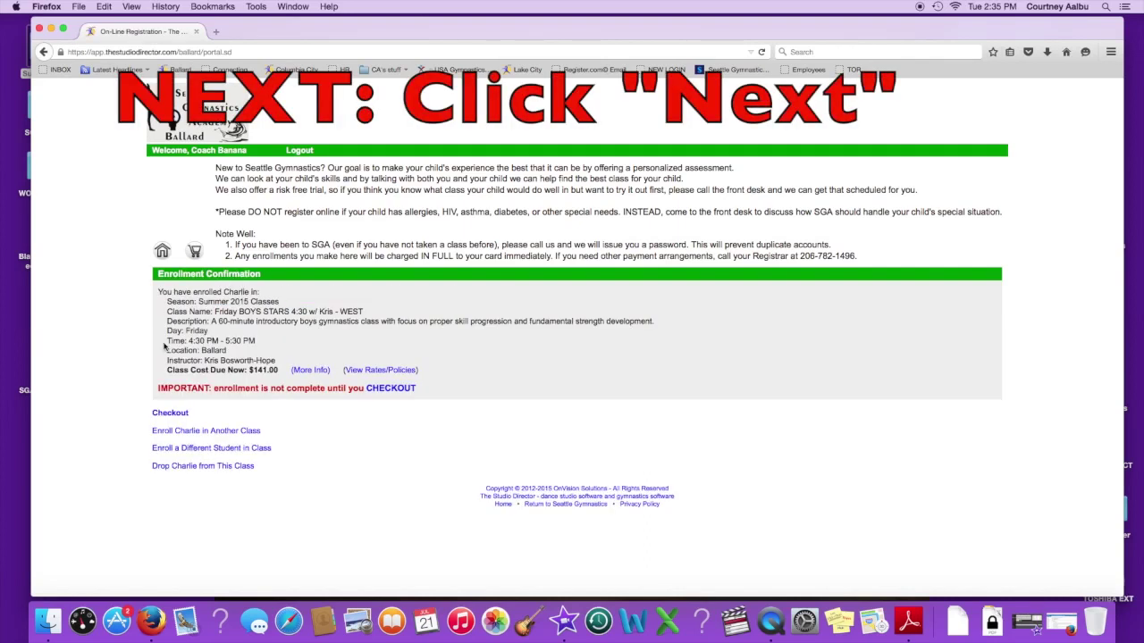